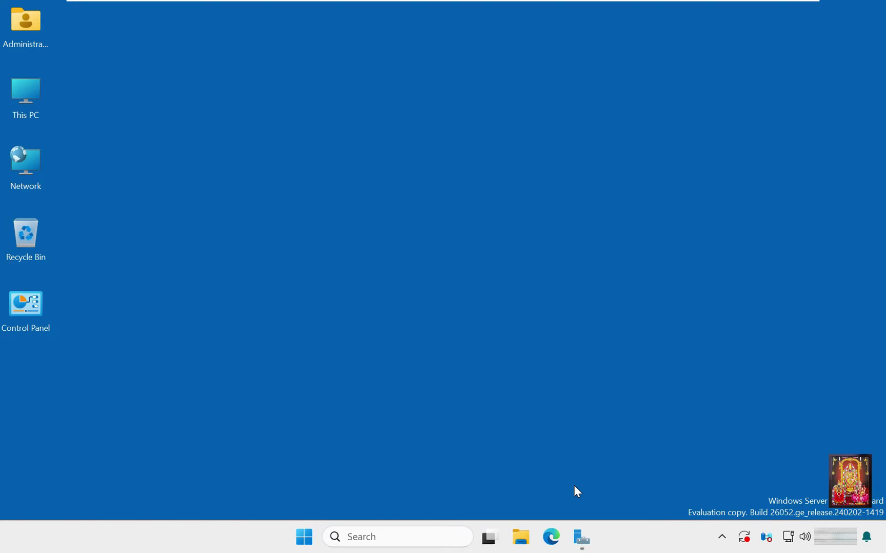
Try removing the AD DS role and its management tools, triggering the demote-first warning.
click(580, 537)
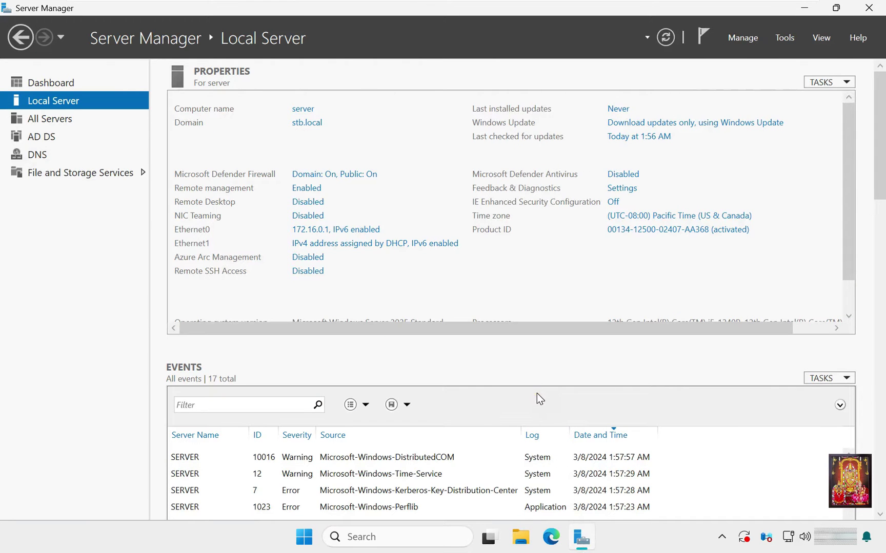
click(740, 40)
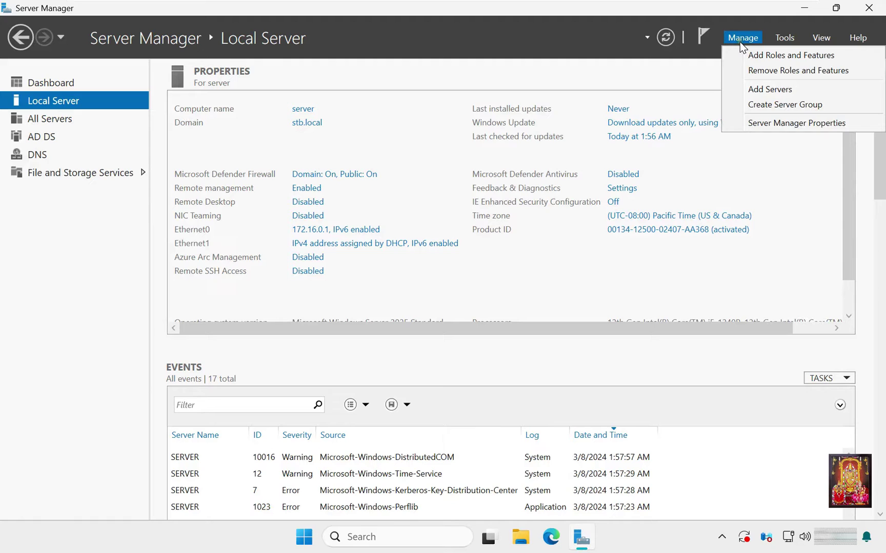
click(830, 72)
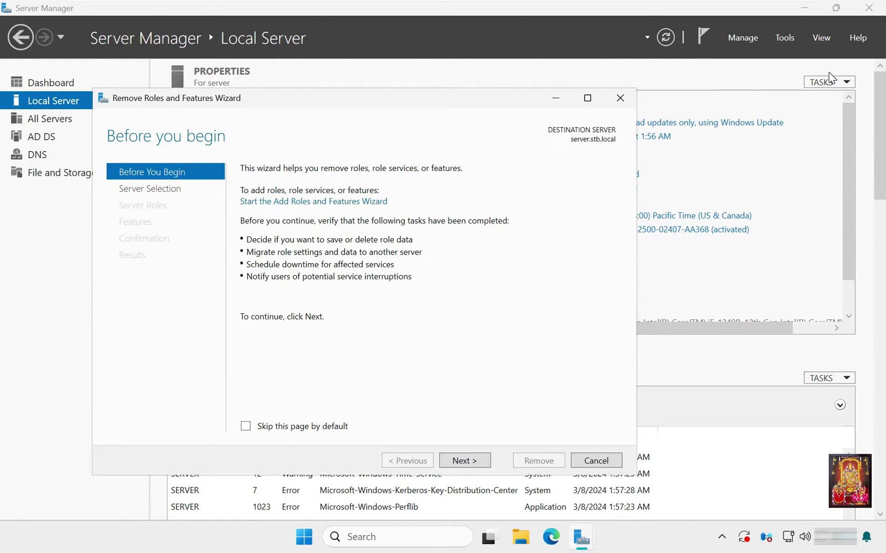
click(463, 461)
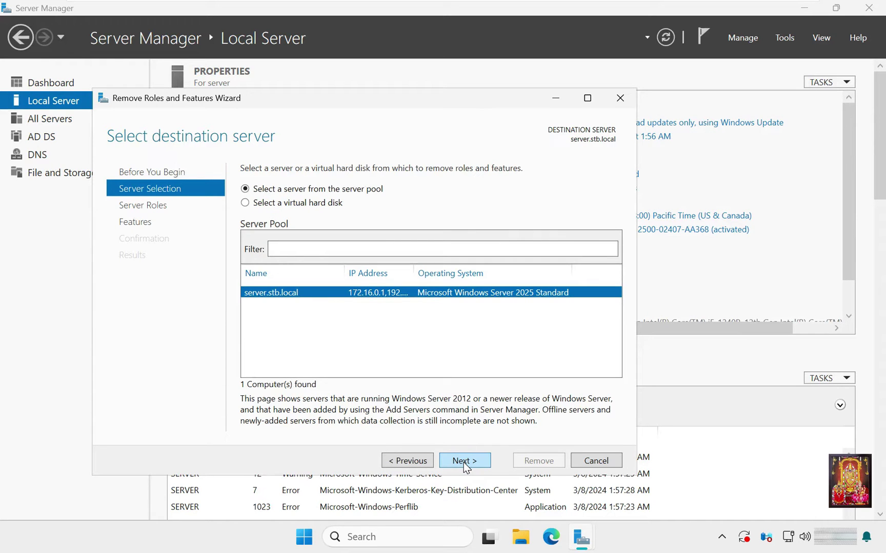
click(464, 461)
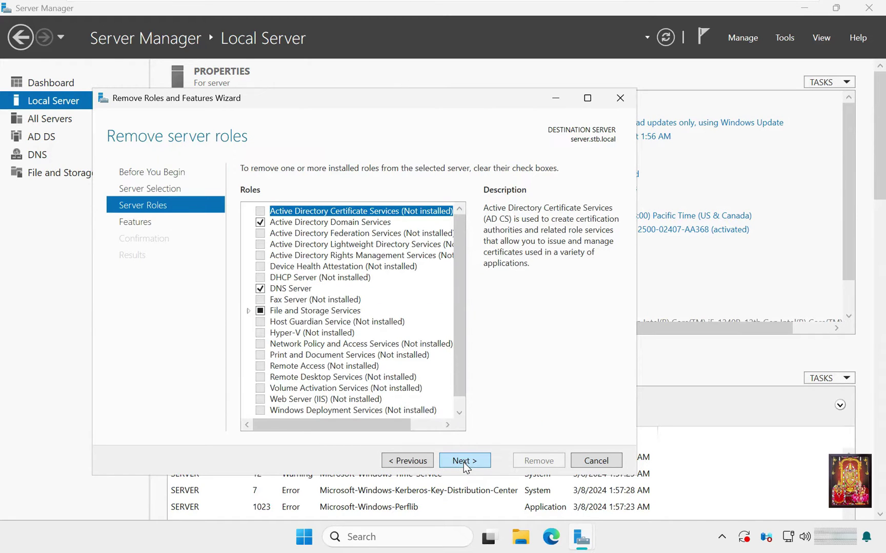
click(263, 222)
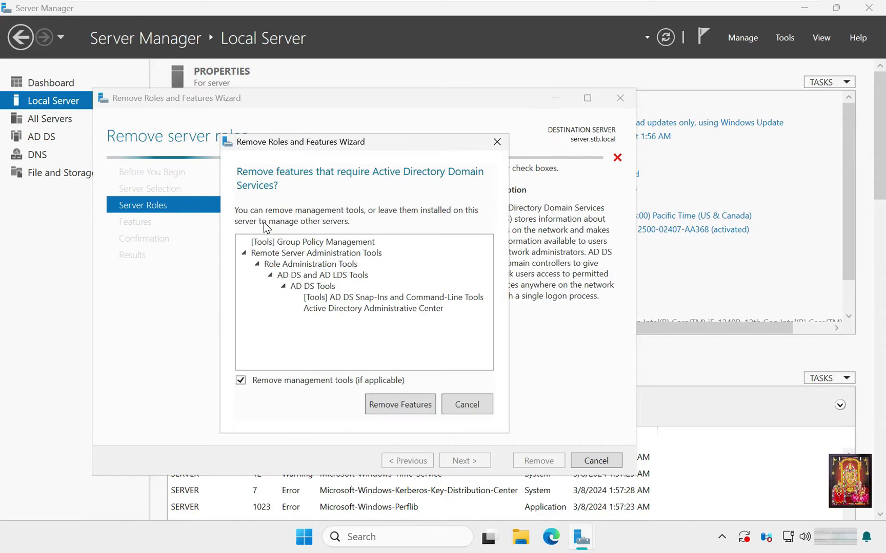
click(396, 406)
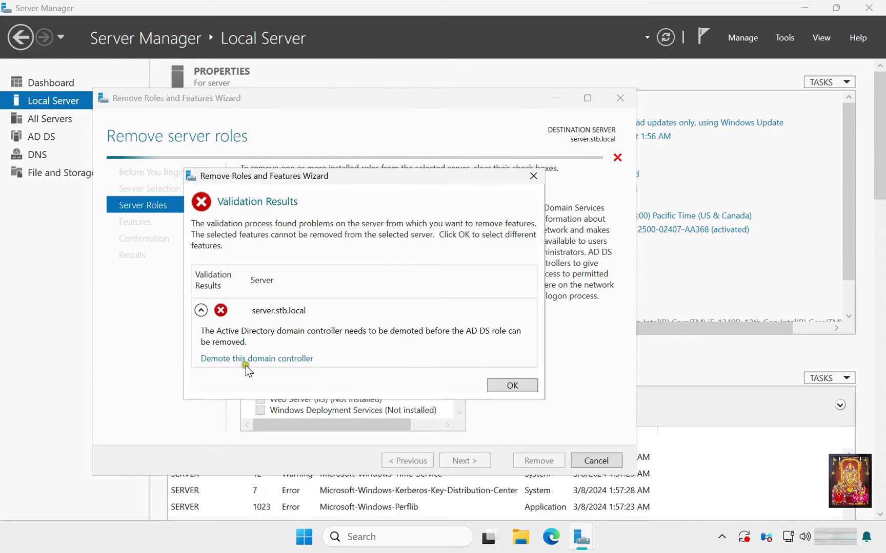
Launch demotion and mark this server as the last domain controller in the domain.
click(245, 360)
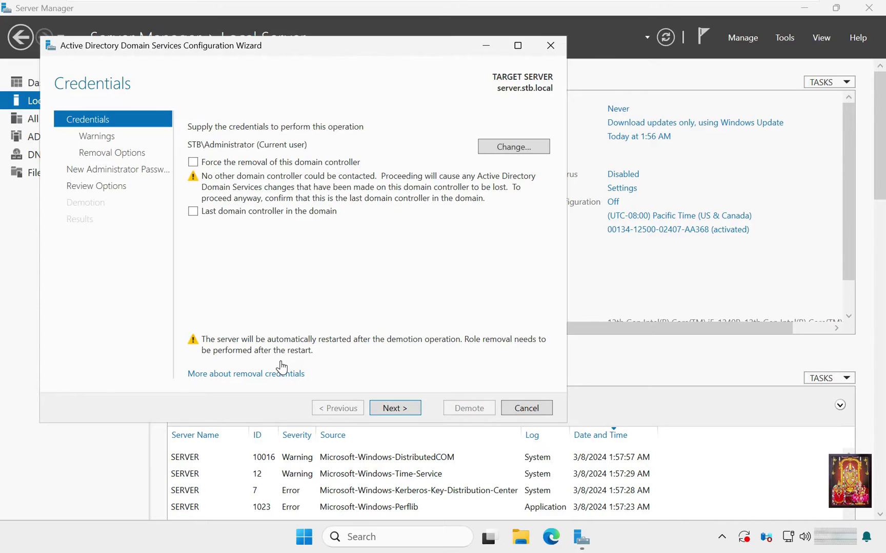
click(197, 219)
click(194, 213)
click(406, 409)
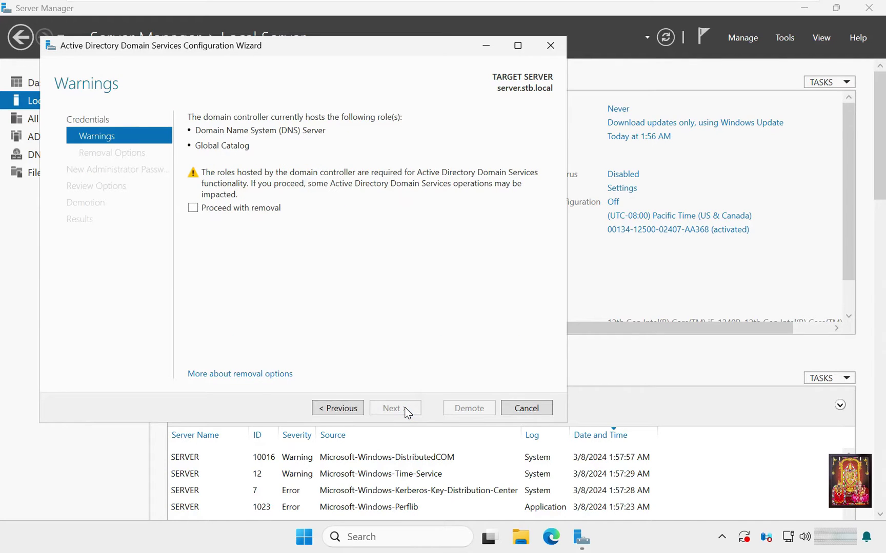
Proceed with removal and choose to remove the DNS zone and application partitions.
click(230, 221)
click(197, 209)
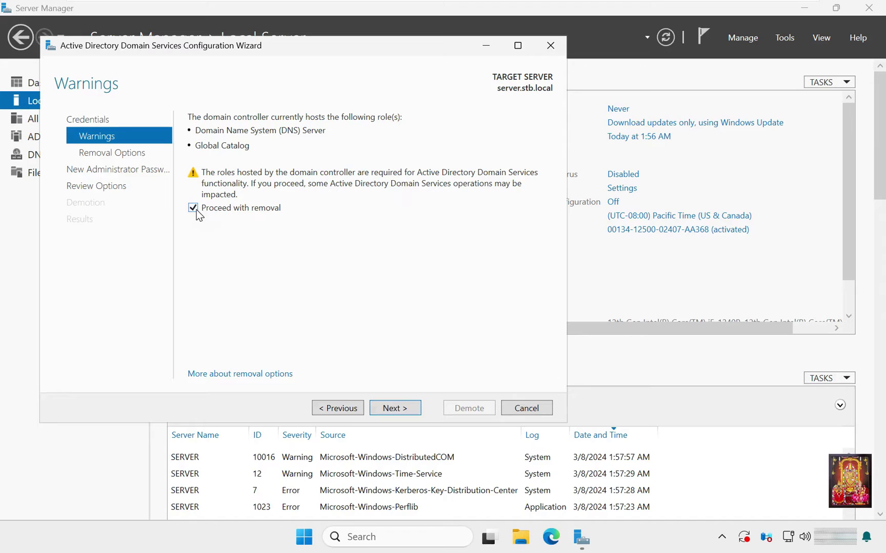
click(398, 406)
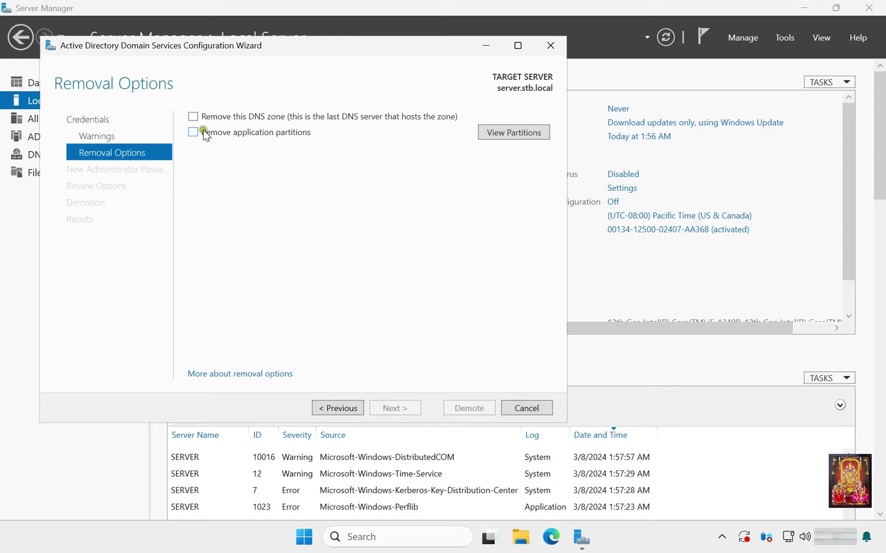
click(193, 116)
click(193, 132)
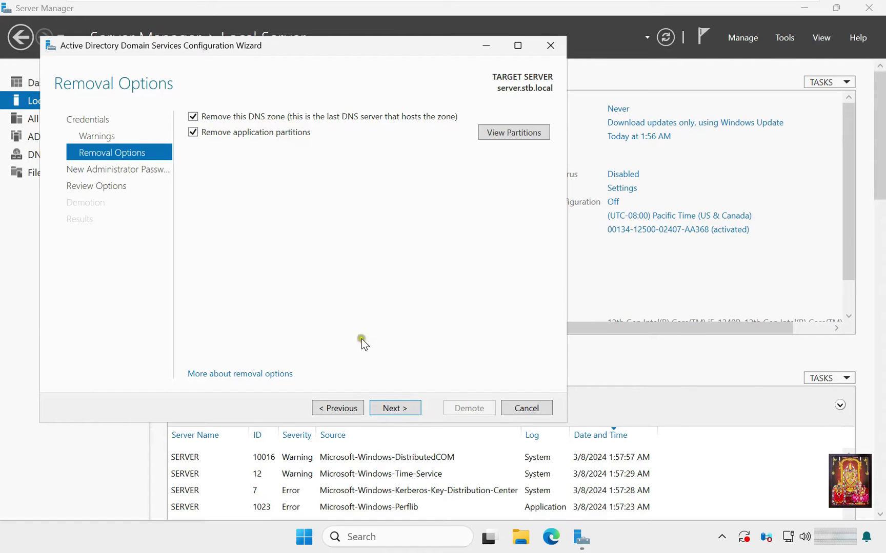
click(389, 408)
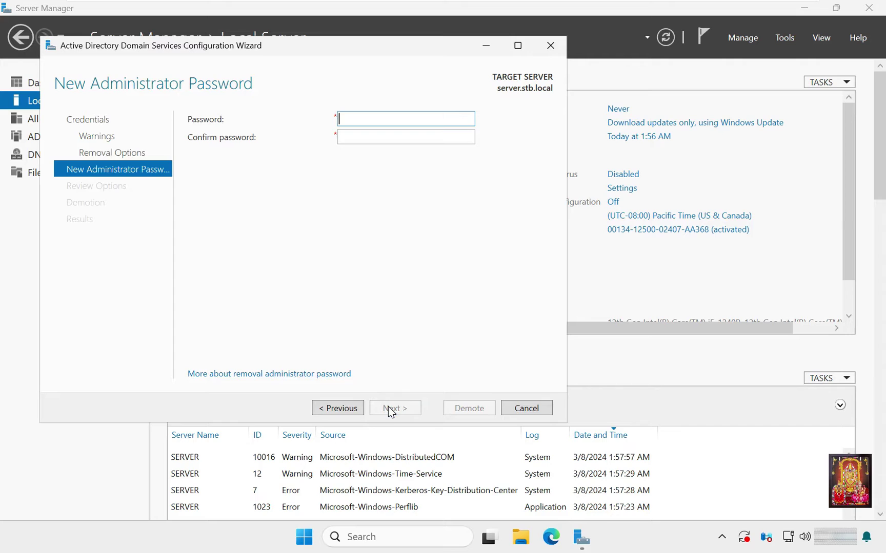
Set and confirm a new local administrator password, then demote the domain controller.
click(356, 122)
text(*******)
click(363, 134)
text(*)
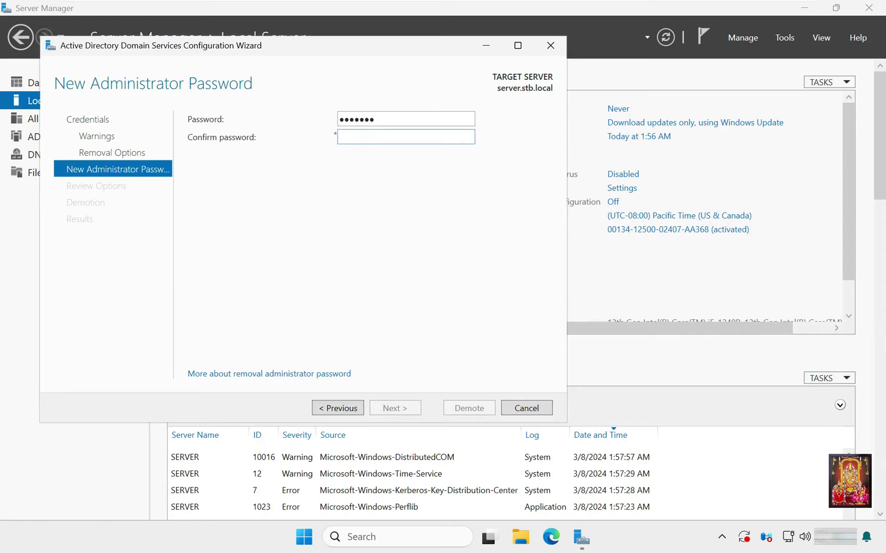
text(******)
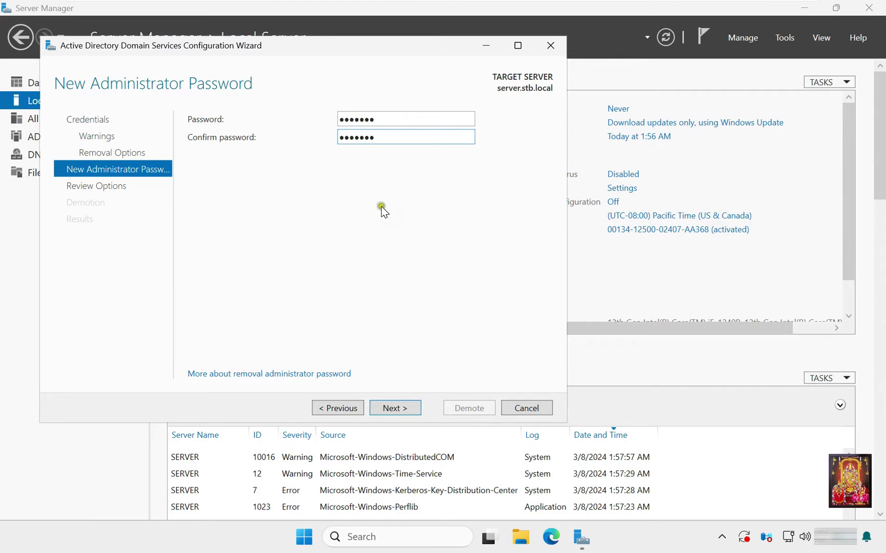
click(394, 402)
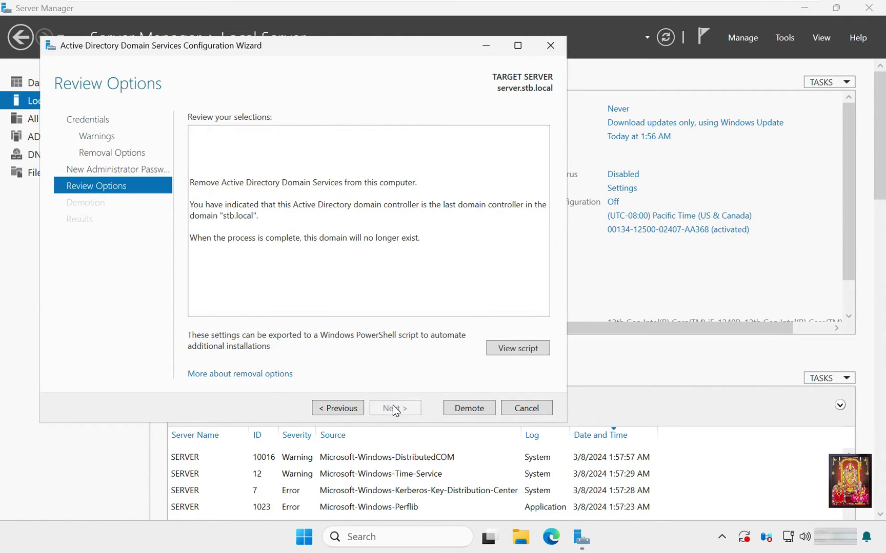
click(465, 409)
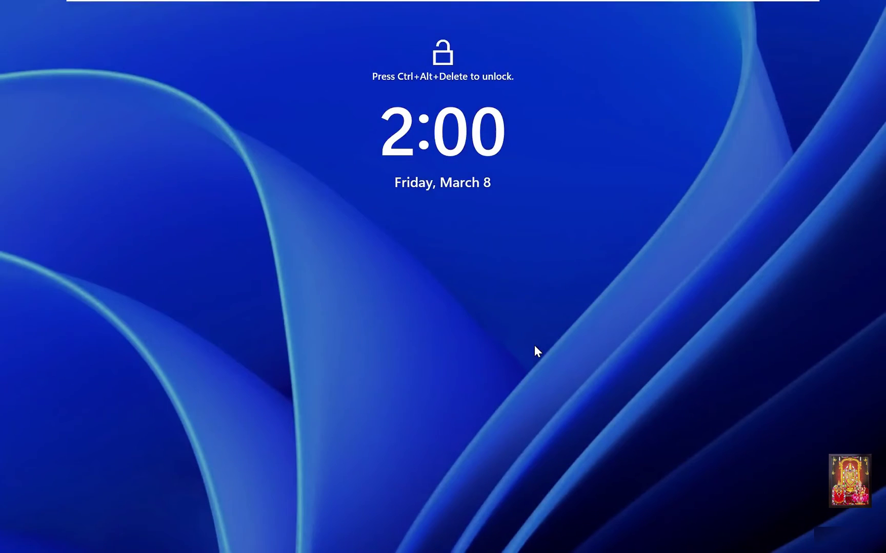
Sign in as Administrator and accept the diagnostic data settings.
key(ctrl+alt+Delete)
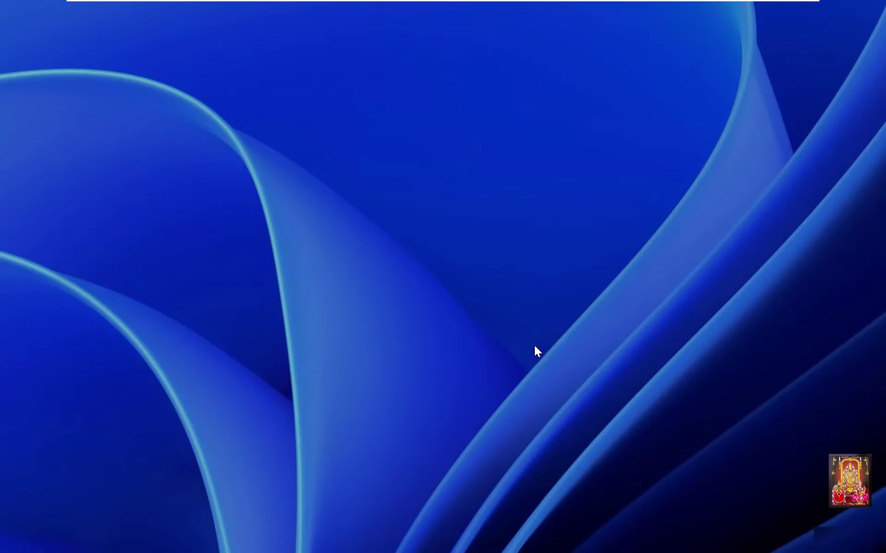
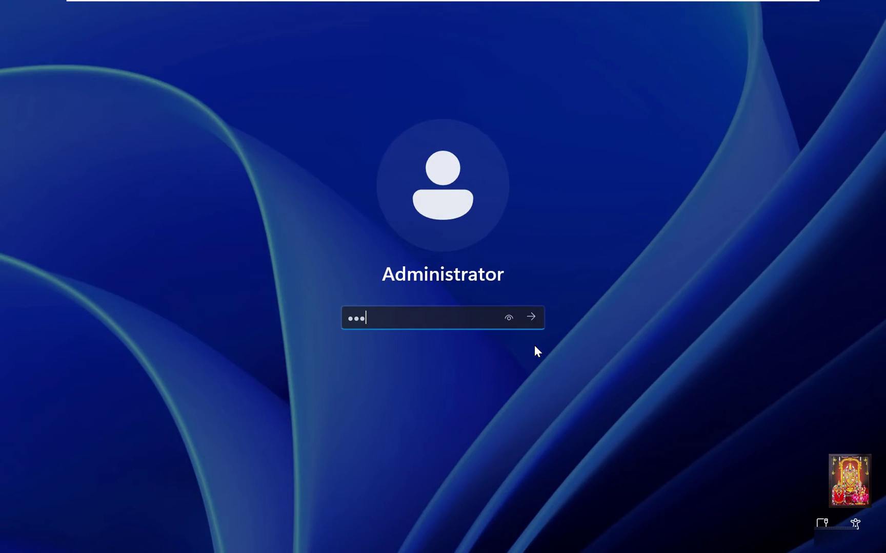
key(Return)
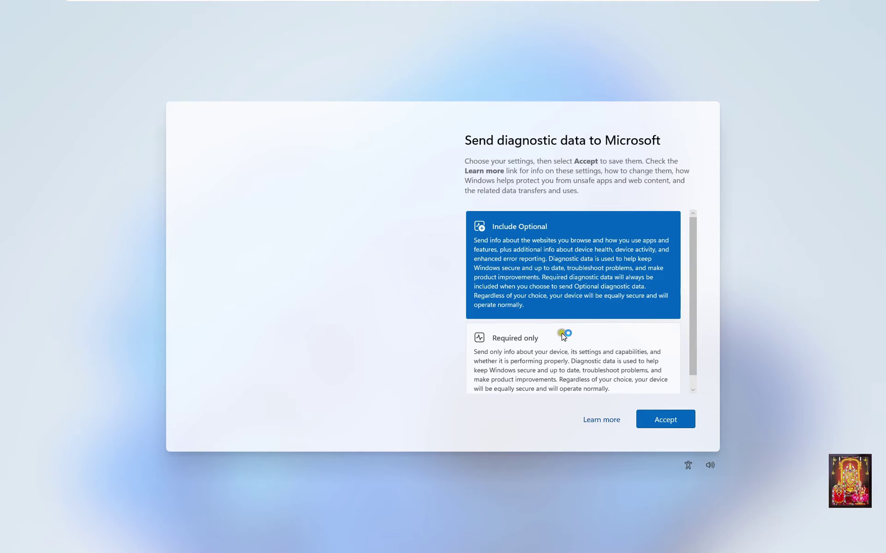
click(666, 420)
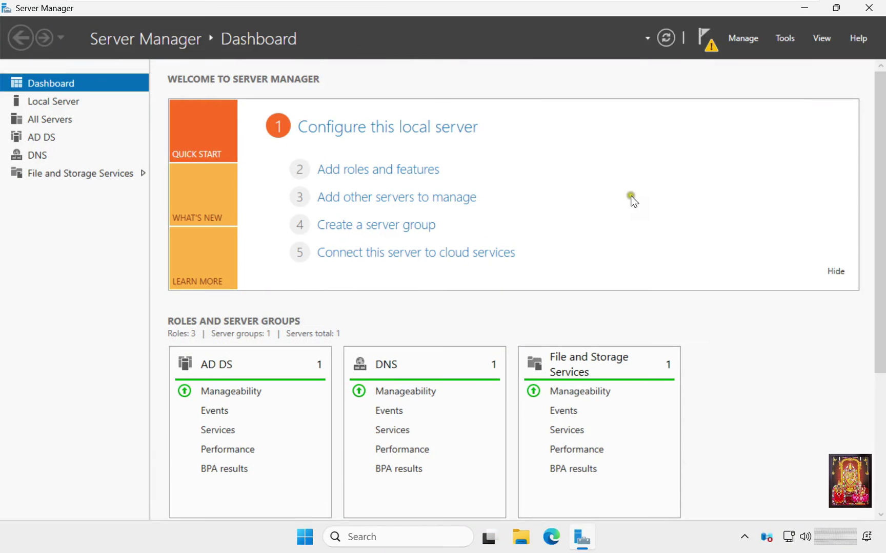
In the removal wizard, clear Active Directory Domain Services and DNS Server with their management tools.
click(736, 42)
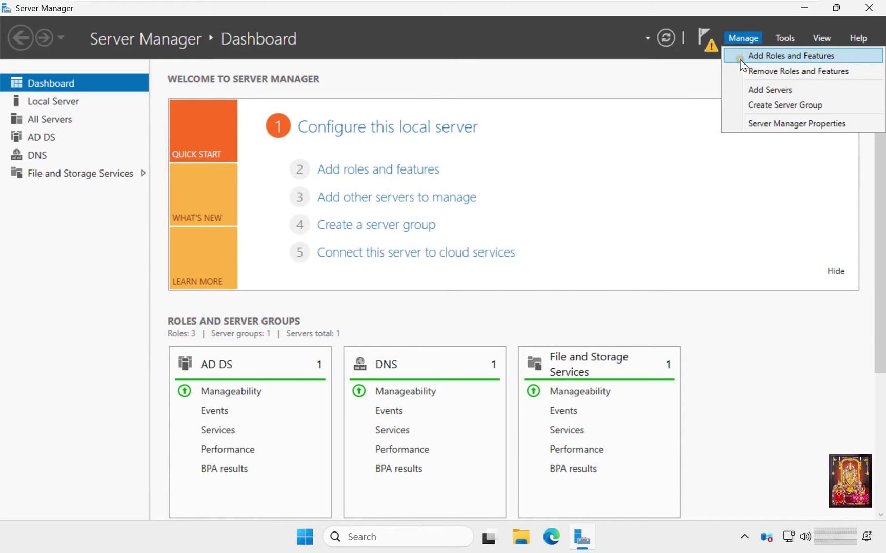
click(830, 70)
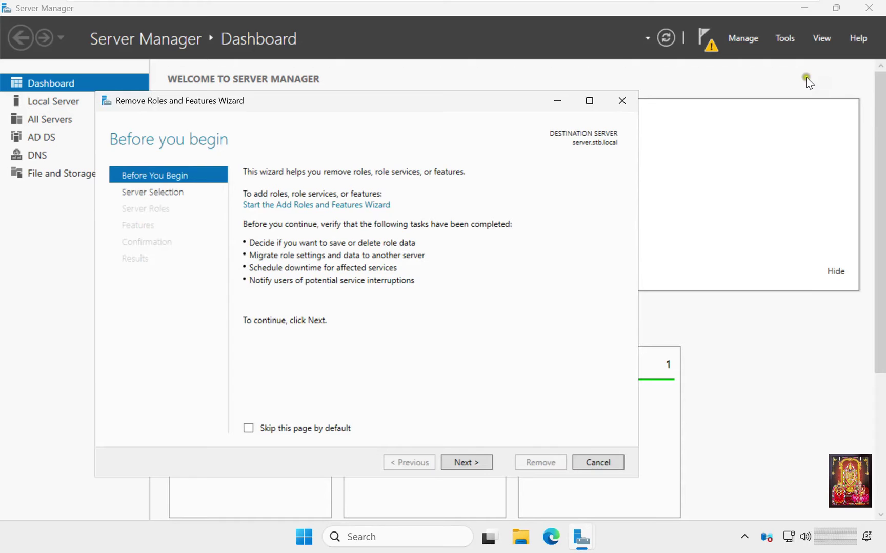
click(480, 467)
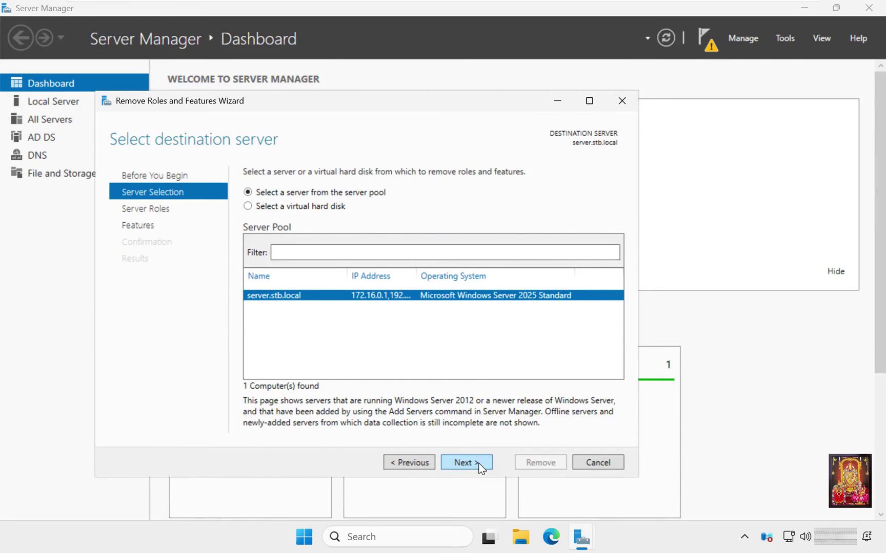
click(481, 467)
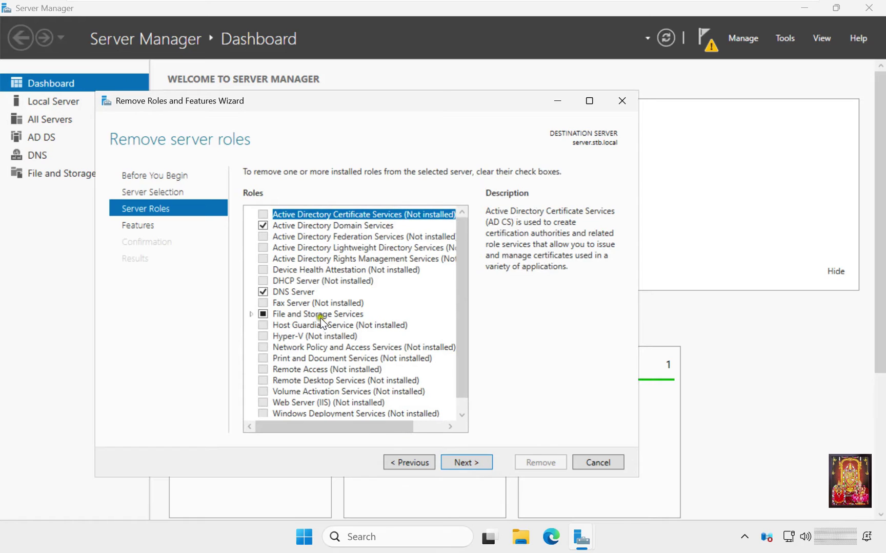
click(263, 227)
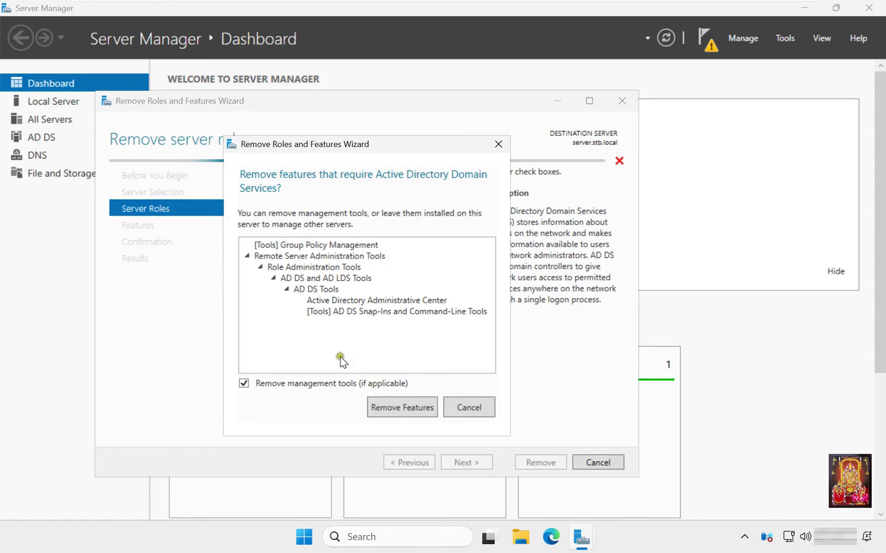
click(381, 413)
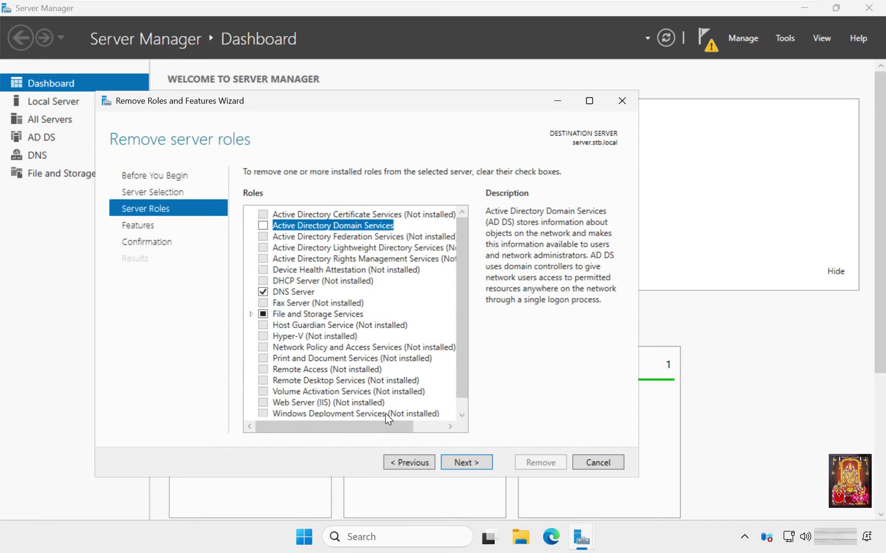
click(263, 293)
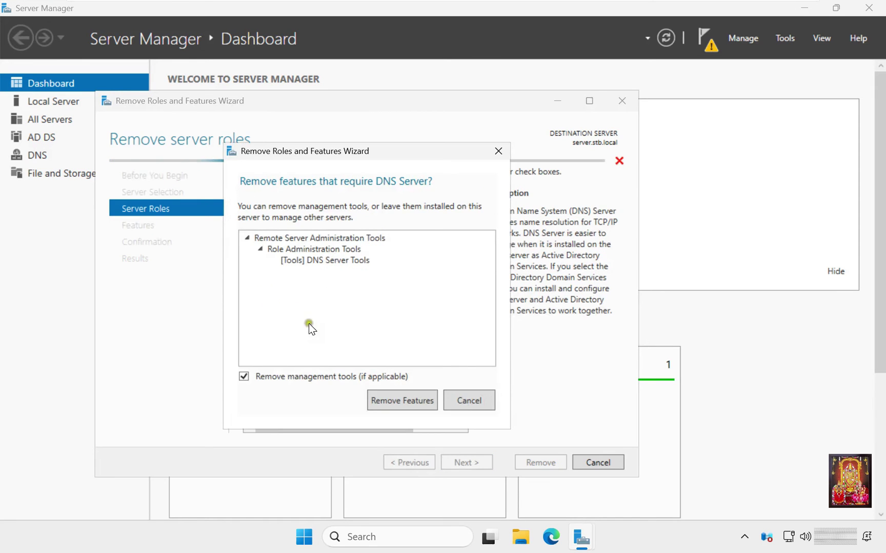
click(379, 399)
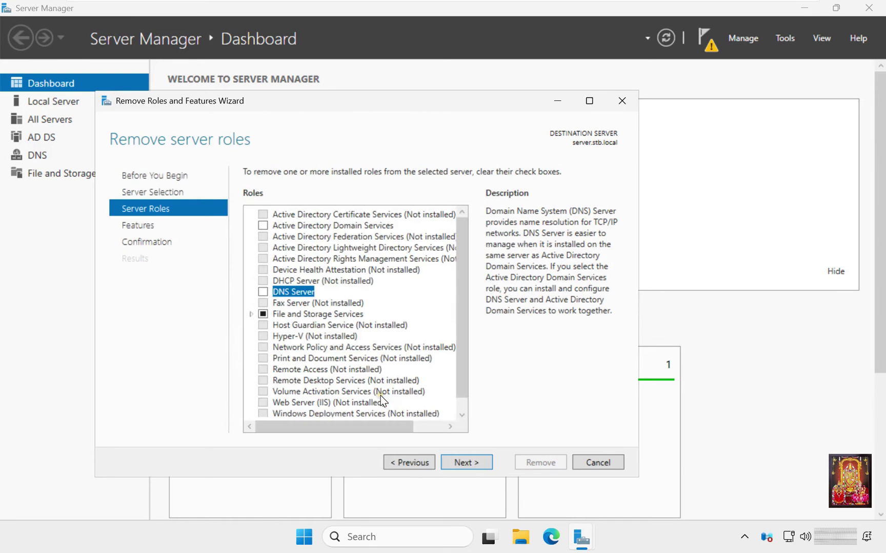
click(467, 464)
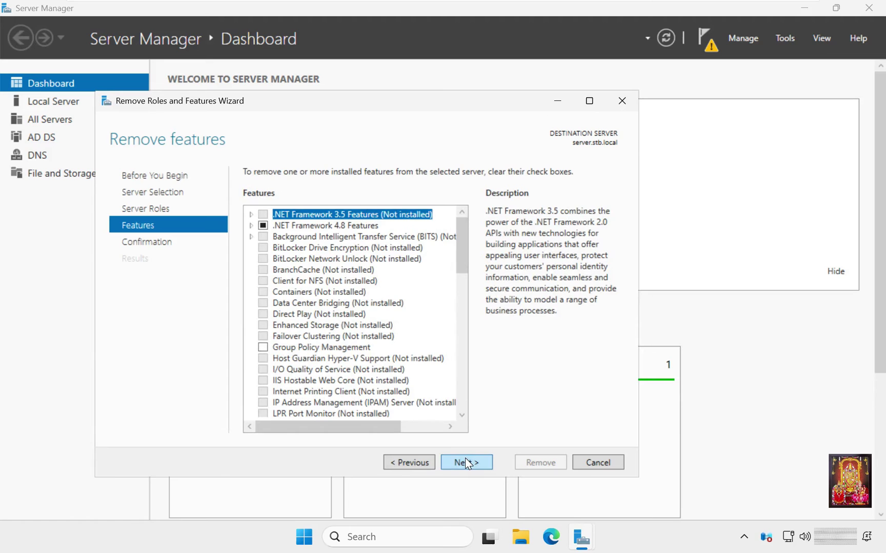
Allow automatic restart on the confirmation page and start removing AD DS and DNS Server.
click(467, 462)
click(248, 194)
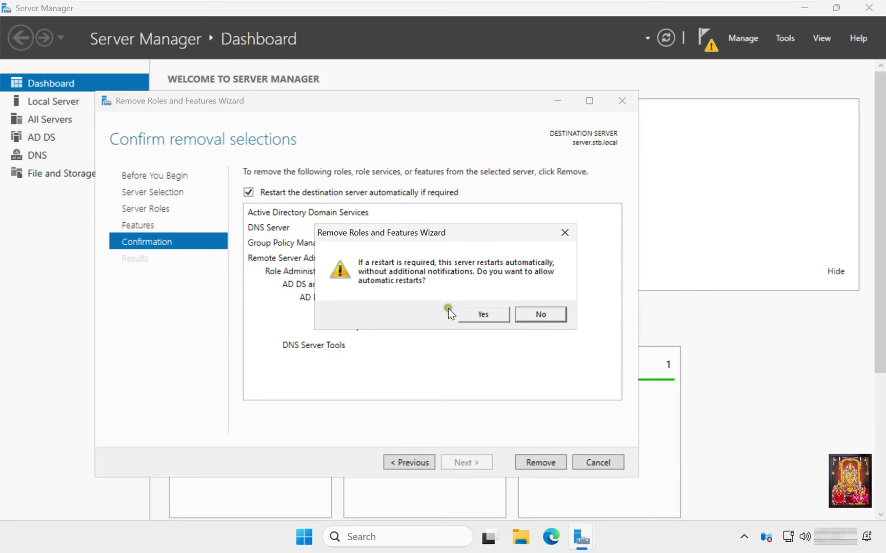
click(468, 313)
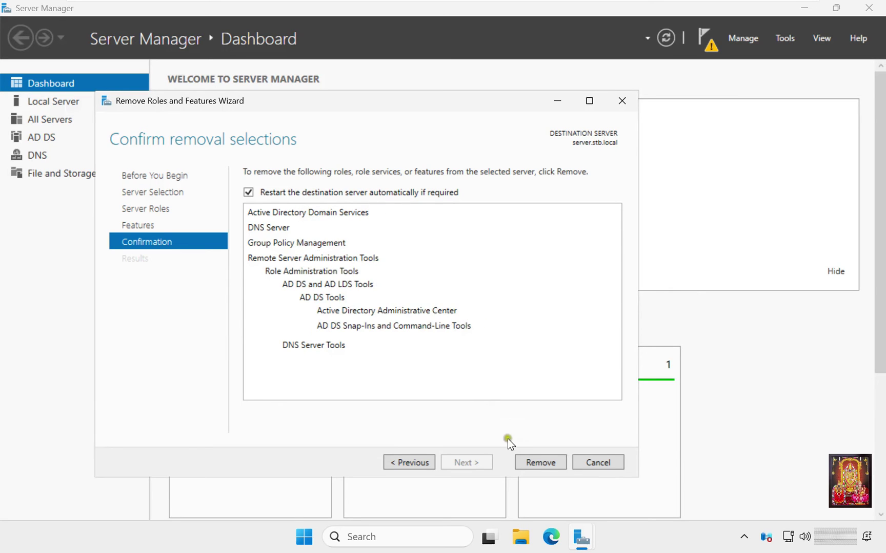
click(544, 466)
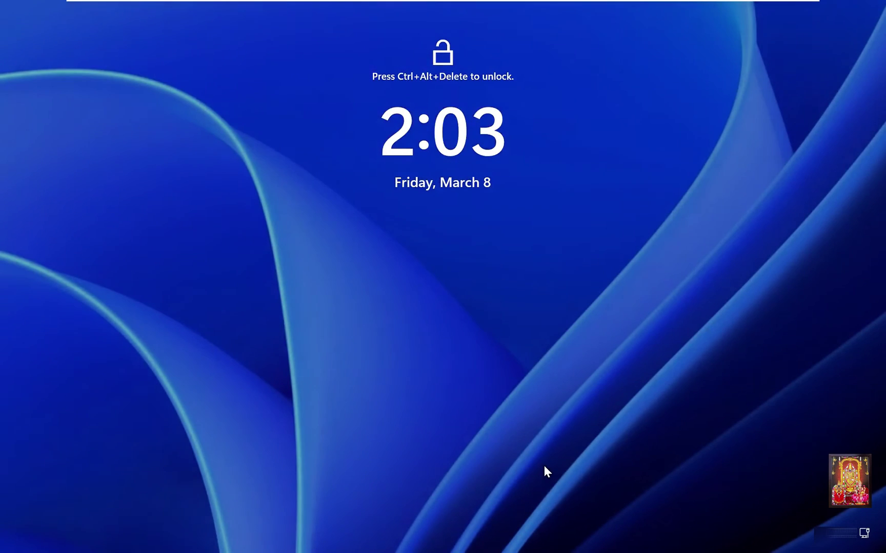
Unlock the restarted server and enter the Administrator password.
key(ctrl+alt+Delete)
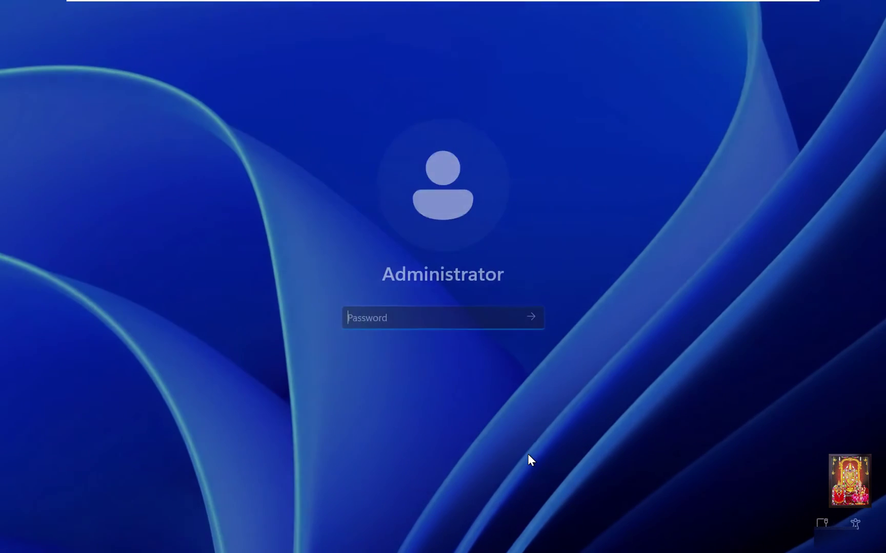
text(••••••)
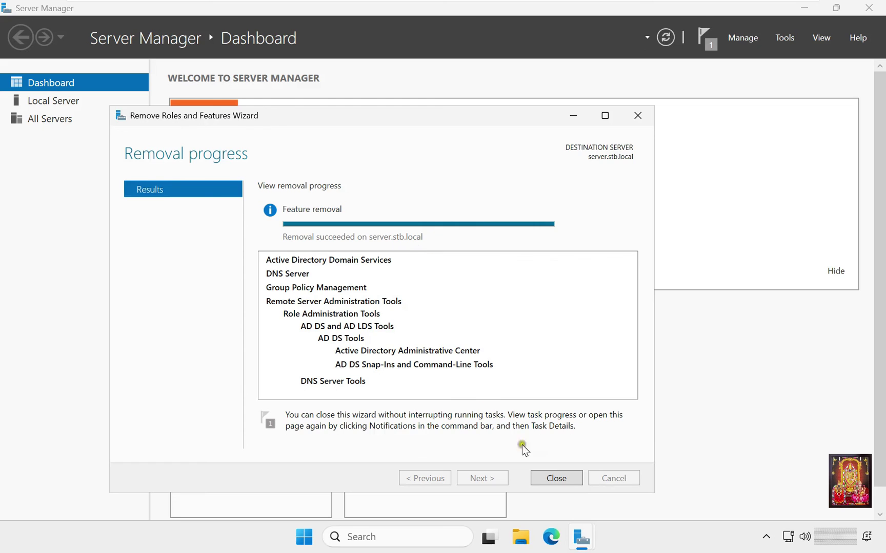
Close the finished removal wizard, check the Tools menu, and exit Server Manager.
click(556, 478)
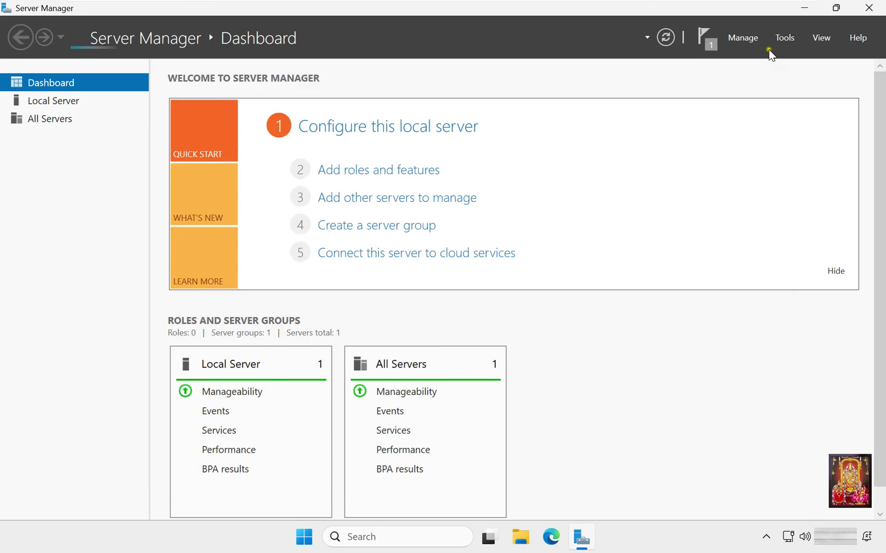
click(784, 38)
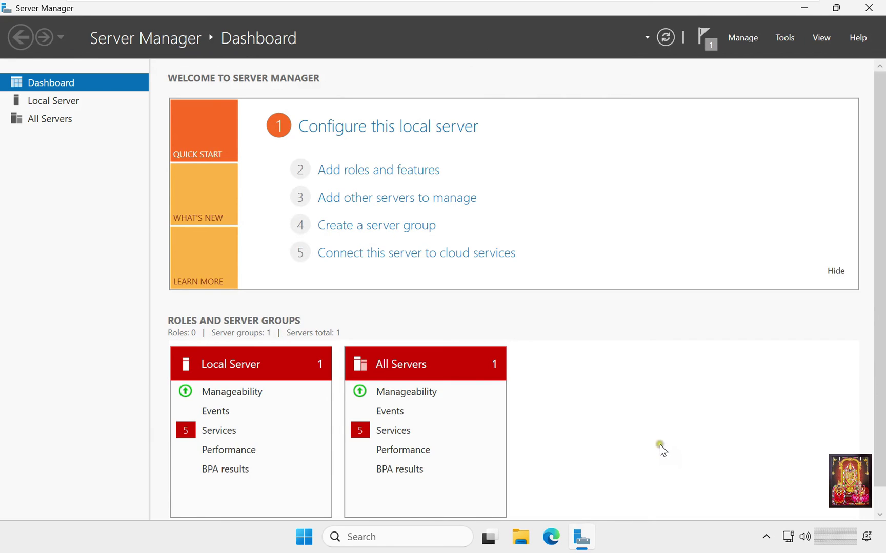
click(868, 8)
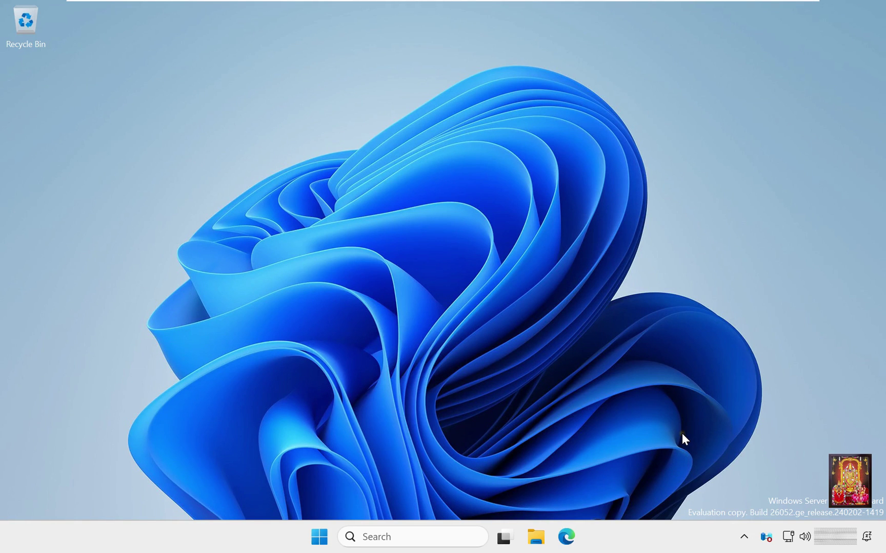